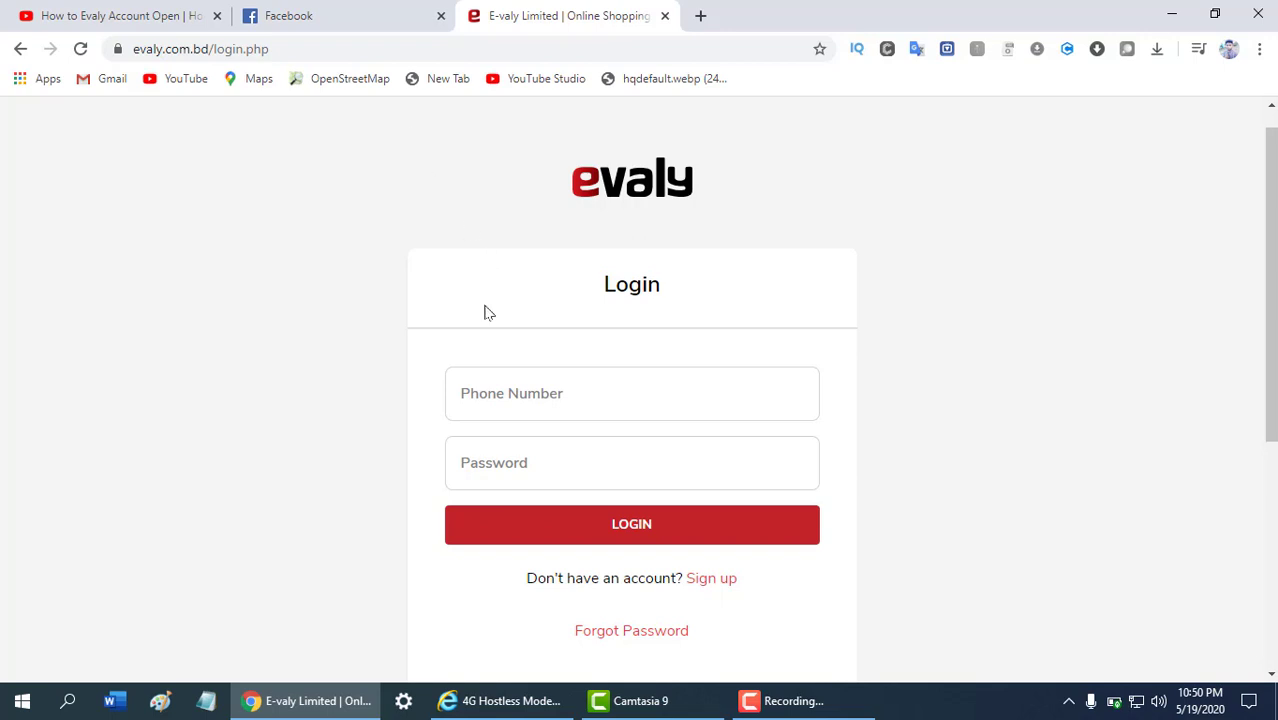
In a new tab, rerun the Google search 'evally.com sign up' and open the evaly.com.bd login result
left_click(697, 17)
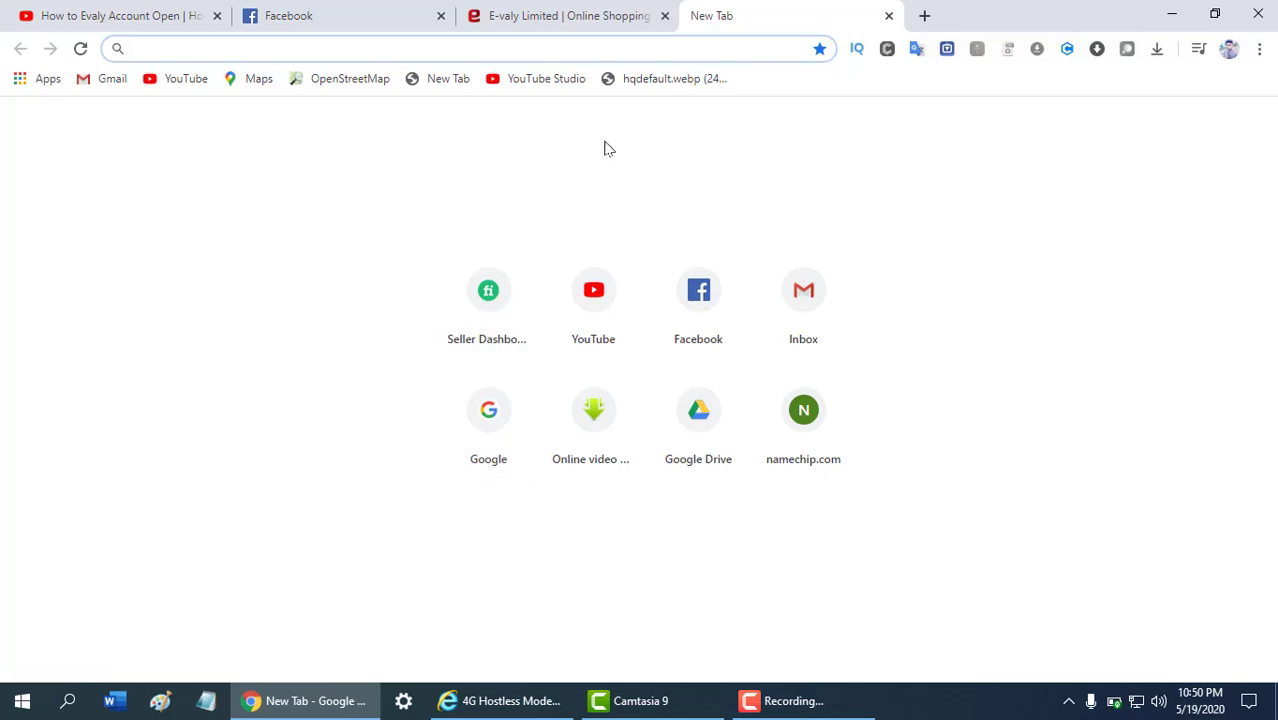
left_click(473, 440)
left_click(500, 376)
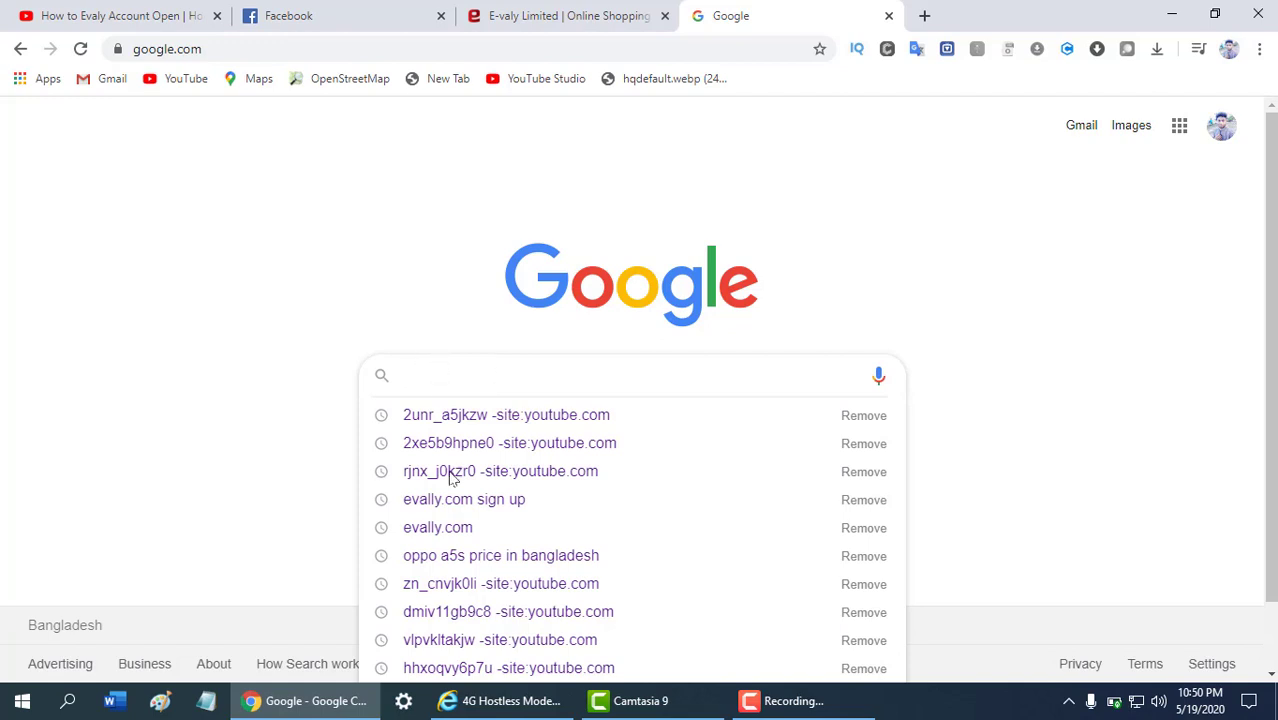
left_click(476, 506)
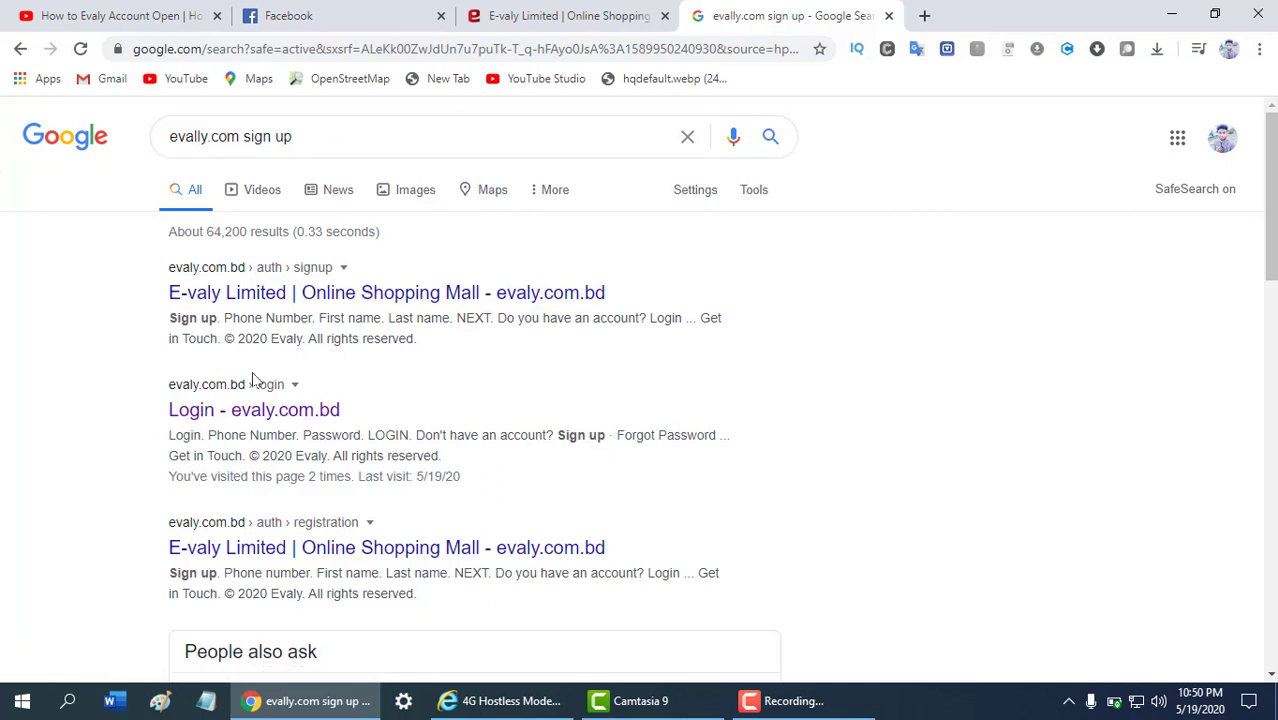
left_click(278, 418)
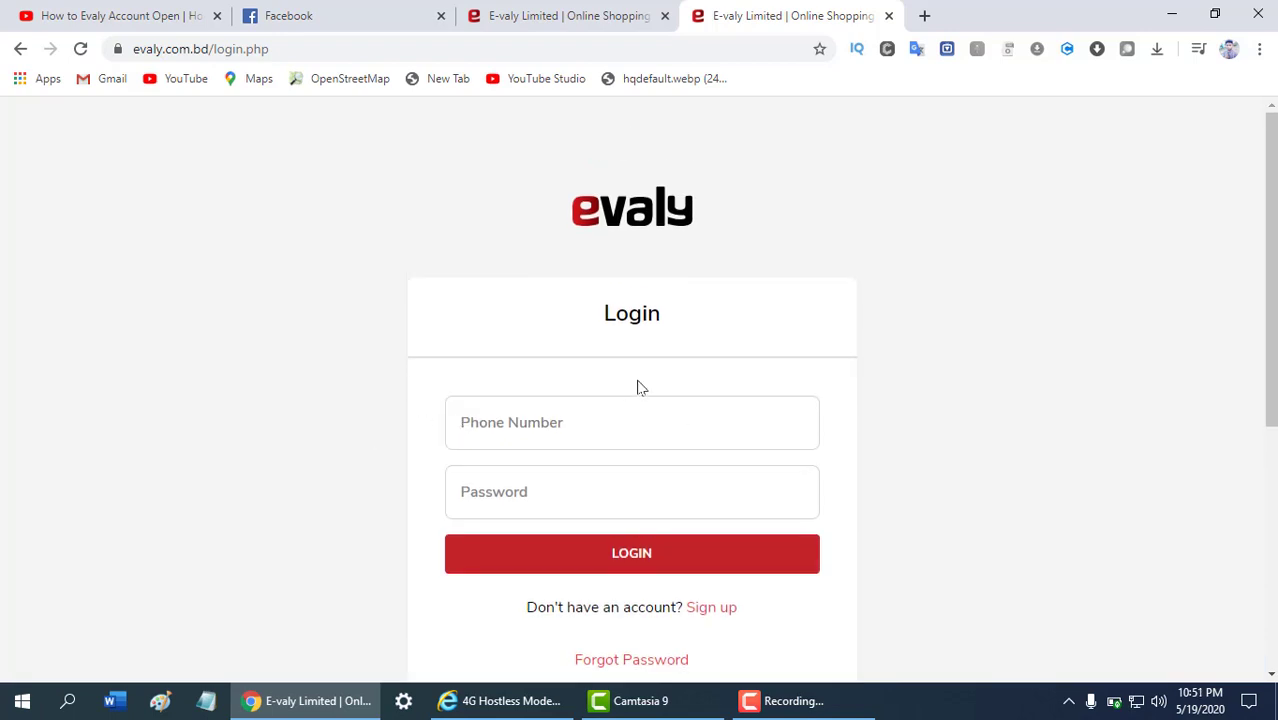
Switch to creating a new Evaly account and enter the phone number
scroll(648, 420, "down", 2)
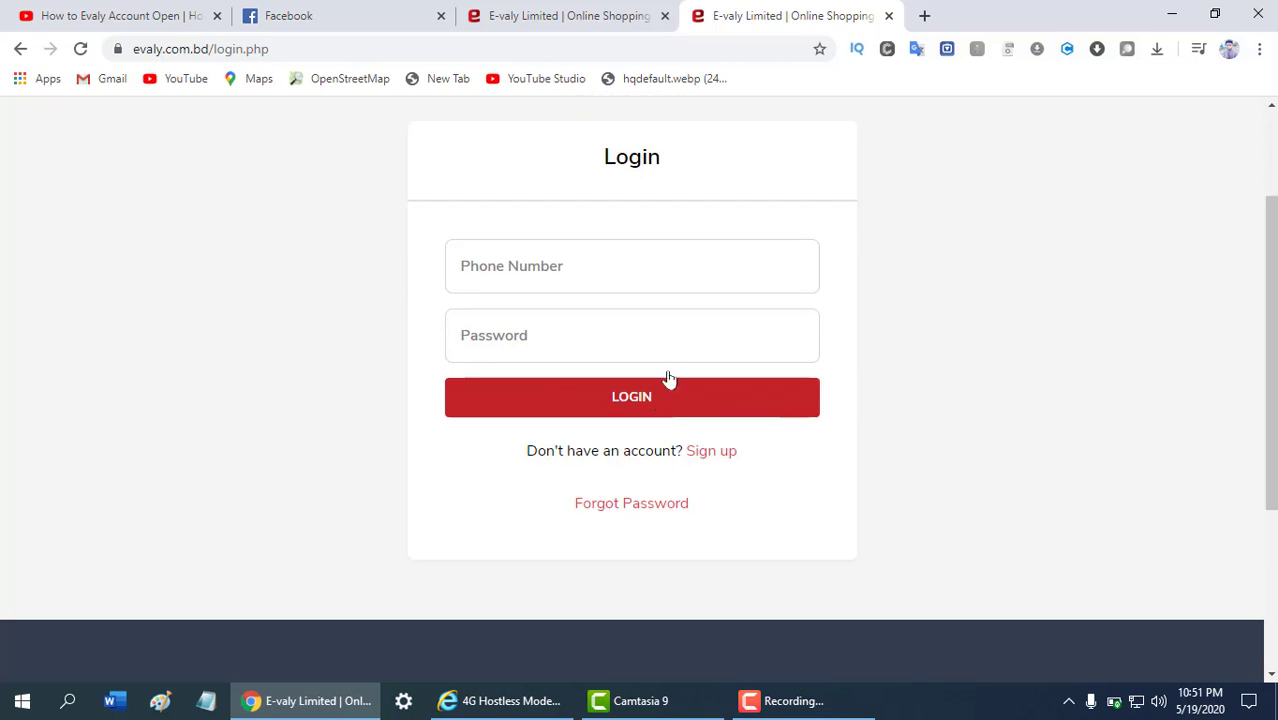
left_click(720, 452)
scroll(572, 424, "down", 2)
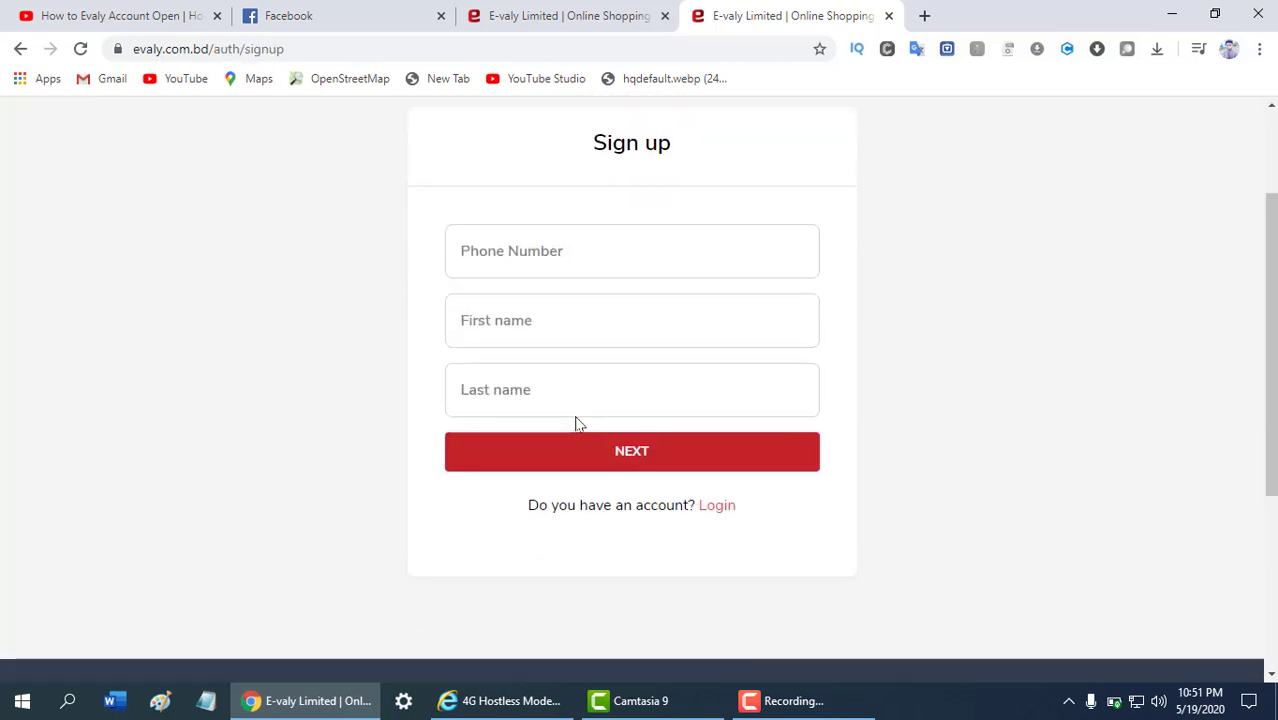
scroll(578, 412, "up", 2)
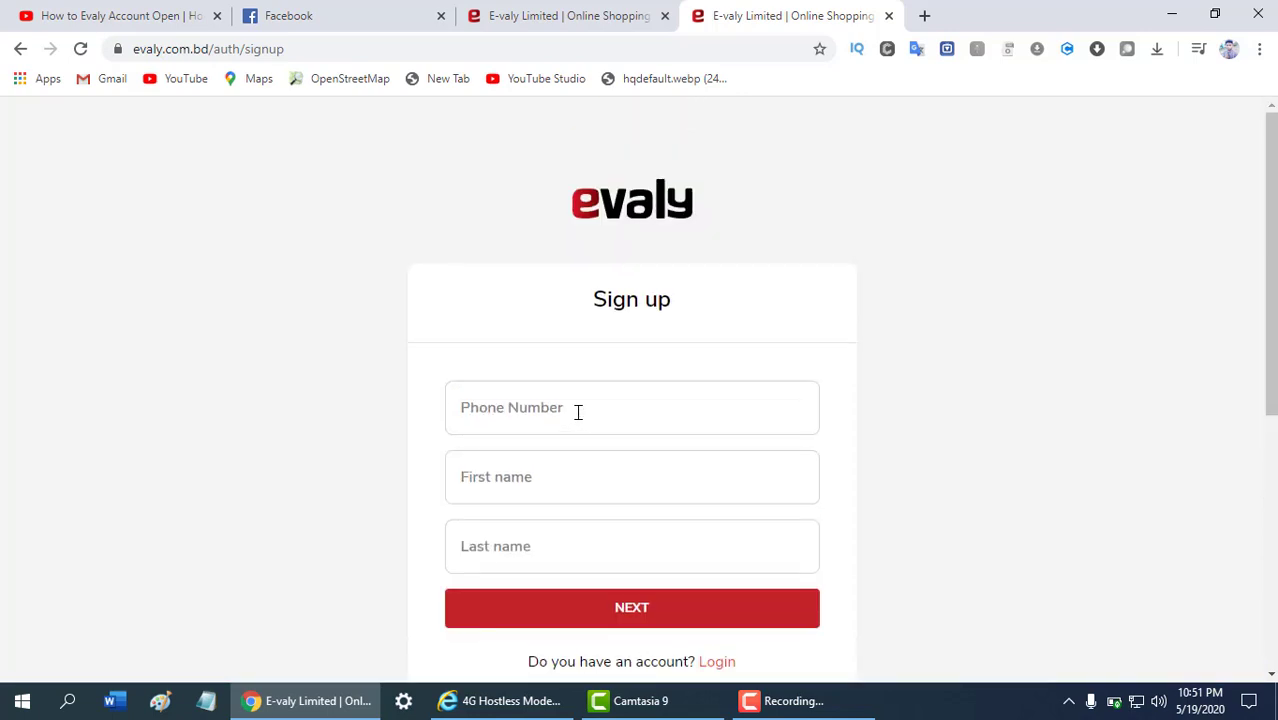
left_click(578, 410)
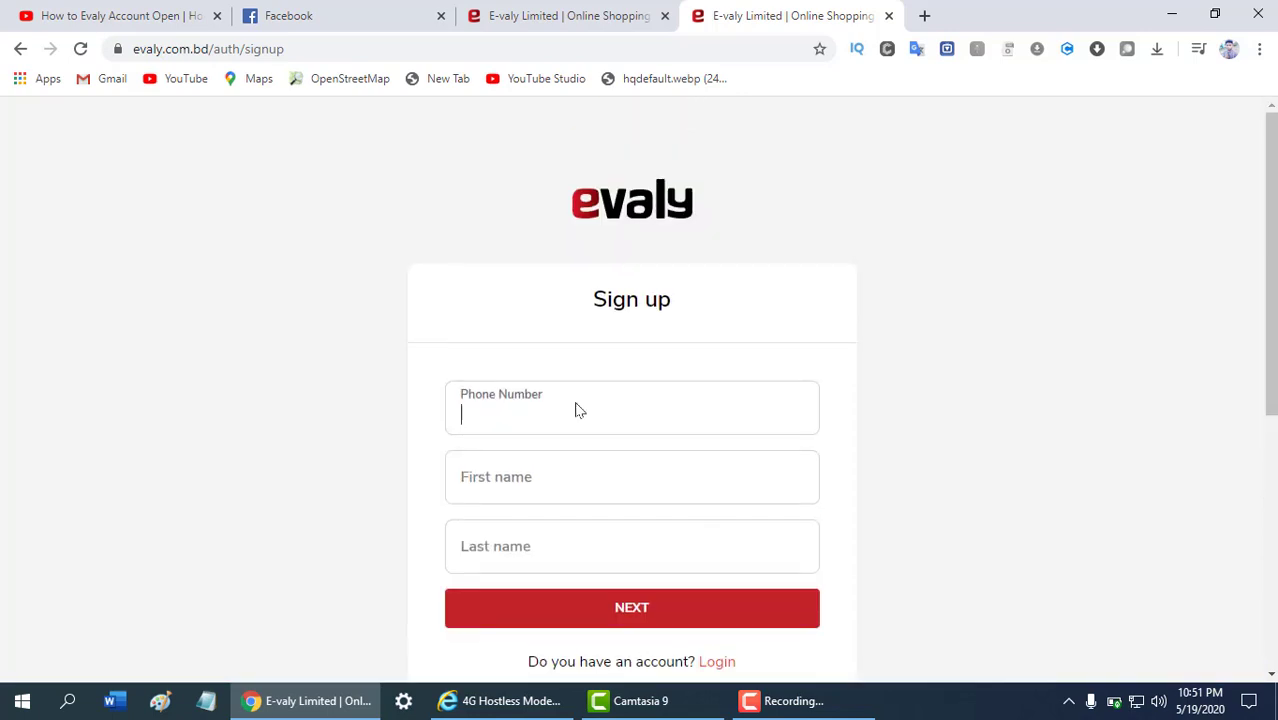
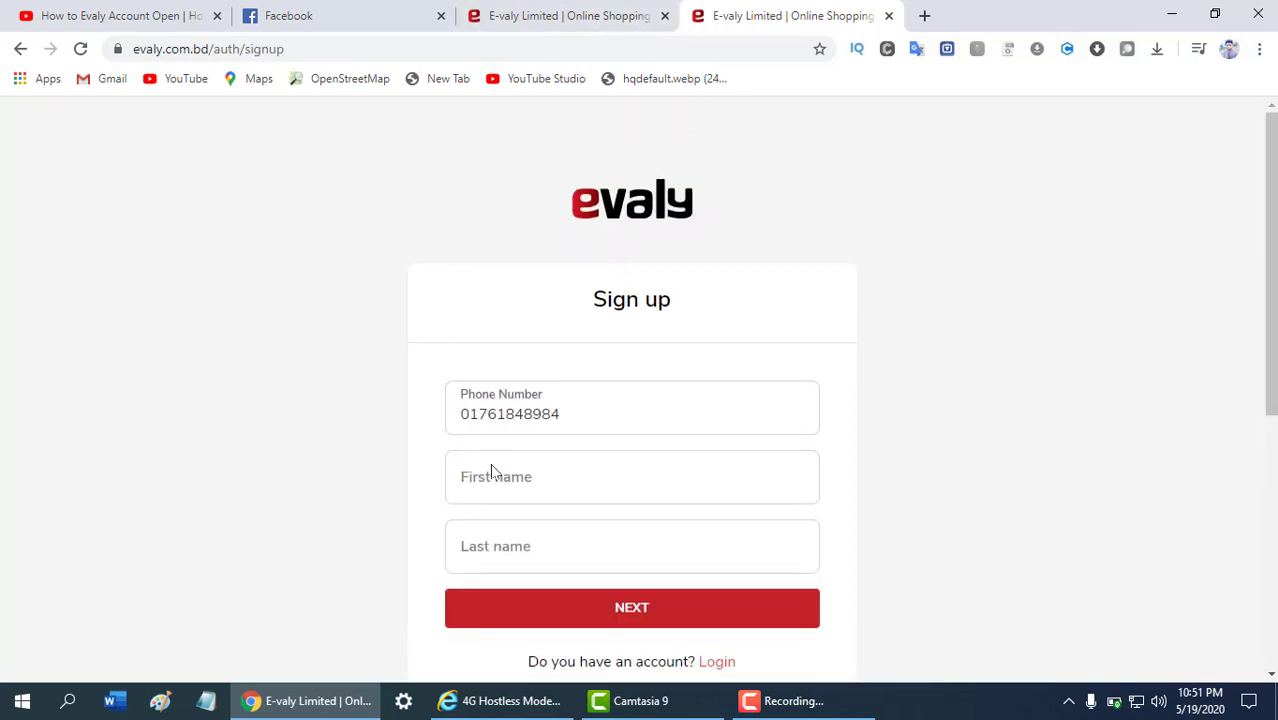
Enter the first name, autofill the last name, submit, and move to the OTP field
left_click(504, 490)
type("mukul")
left_click(530, 548)
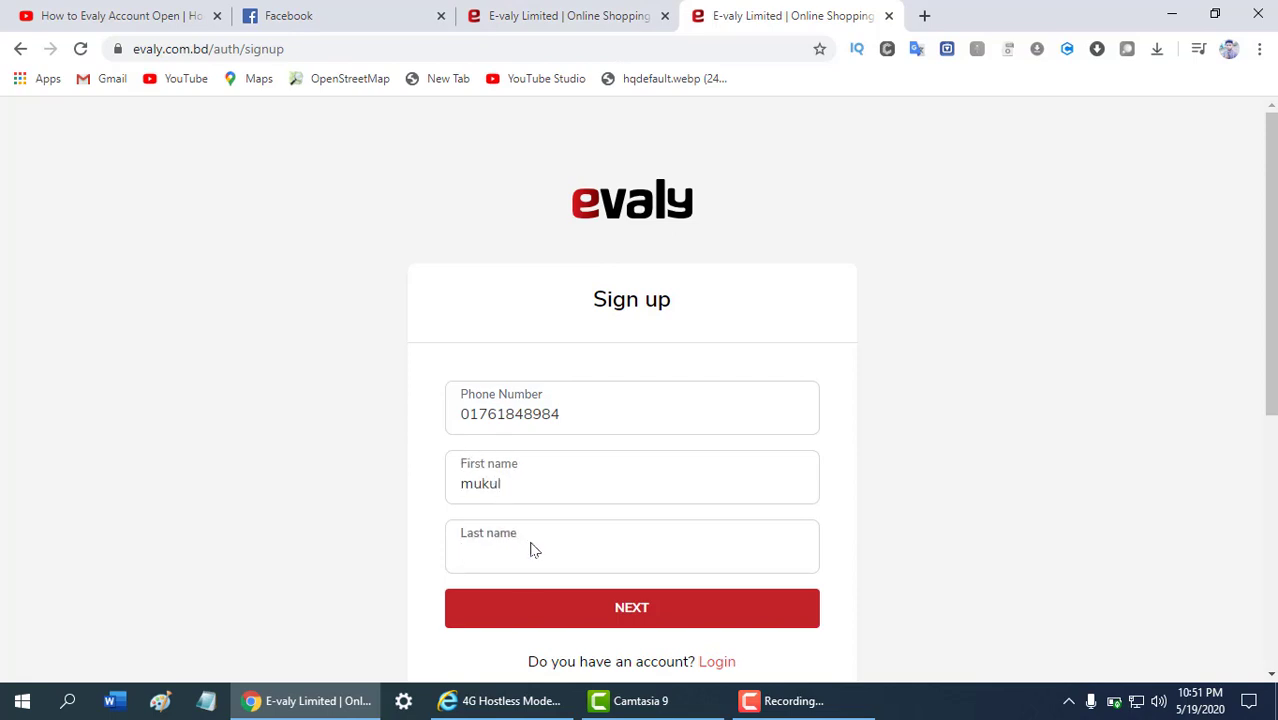
left_click(531, 548)
left_click(579, 585)
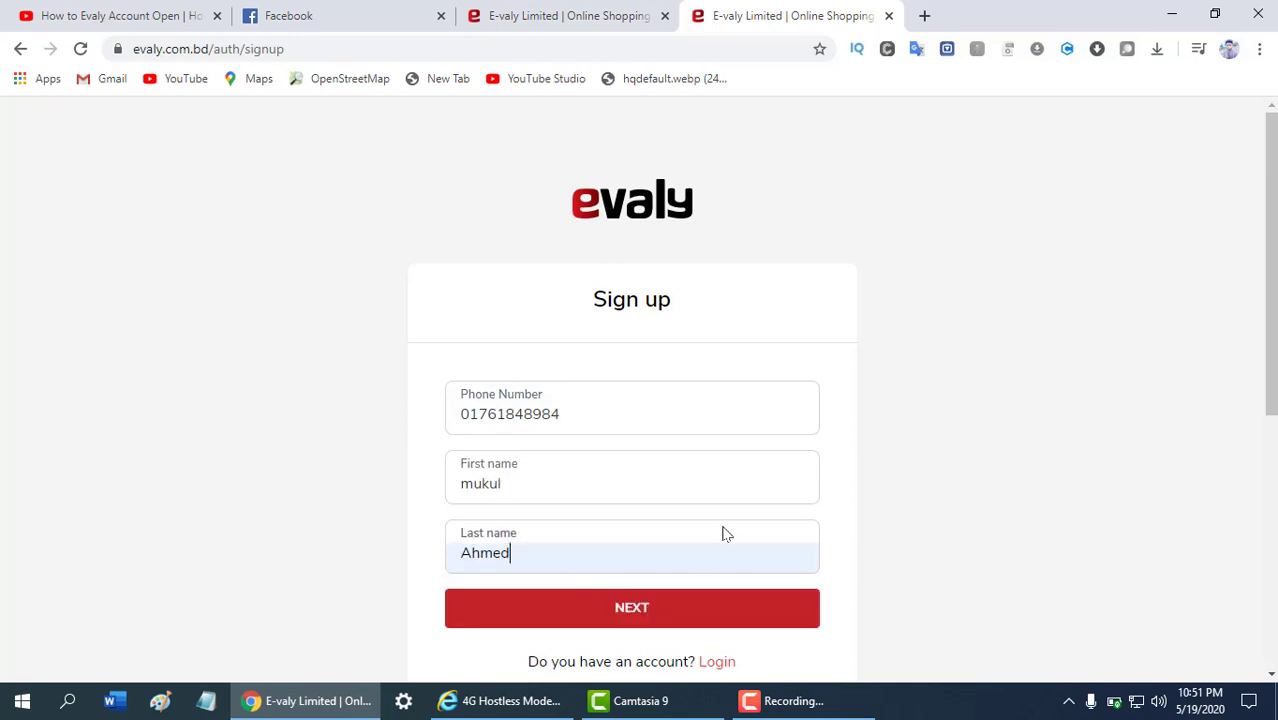
left_click(659, 614)
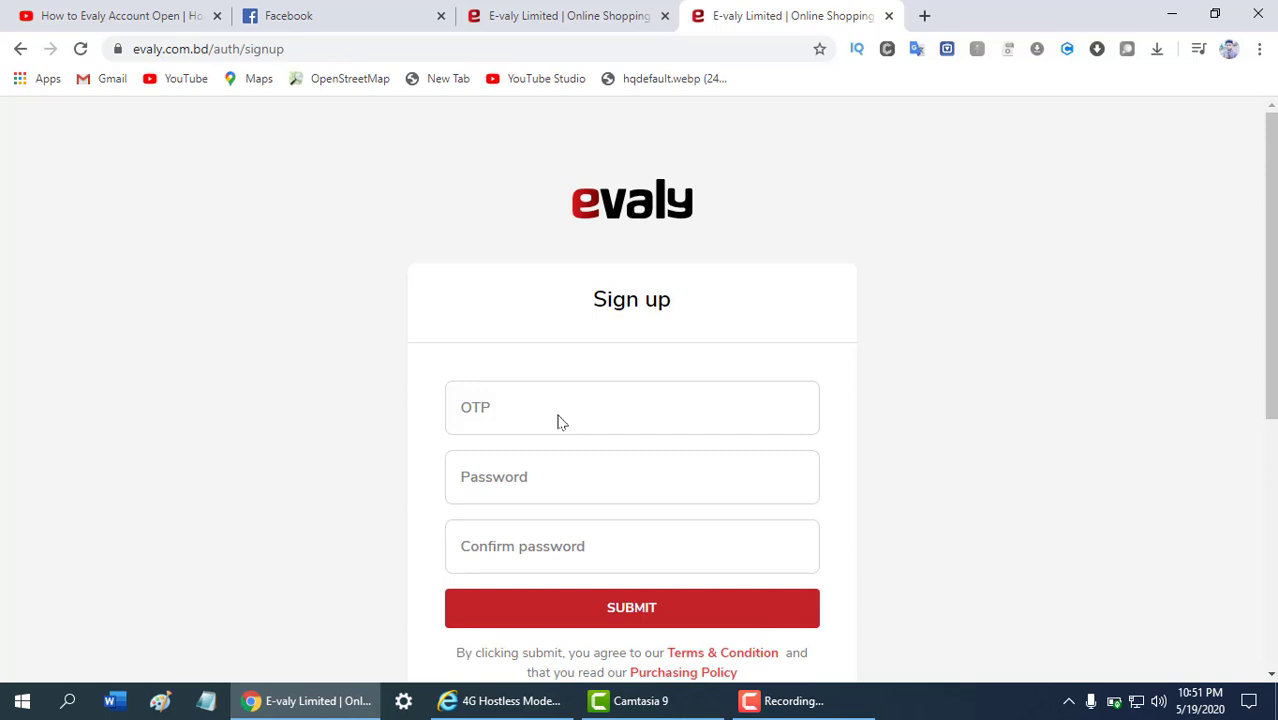
left_click(560, 409)
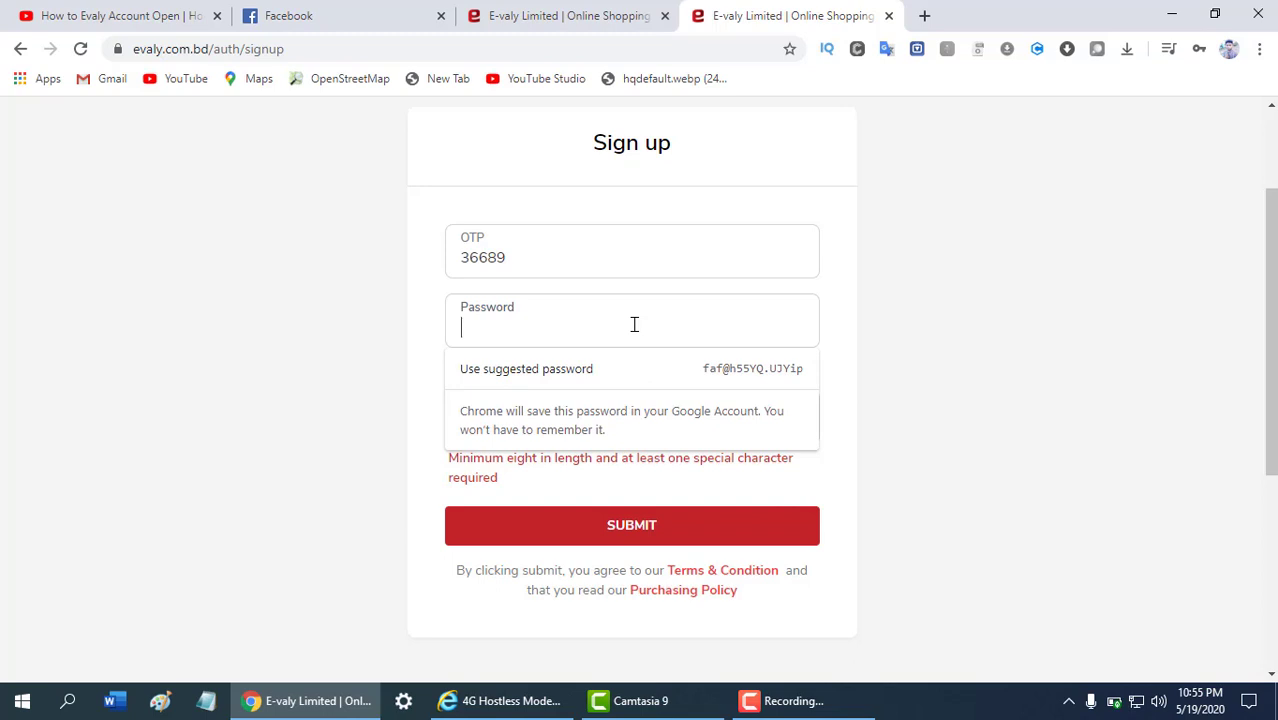
Enter and correct the password, repeat it in Confirm password, and submit the sign-up form
type("•••••")
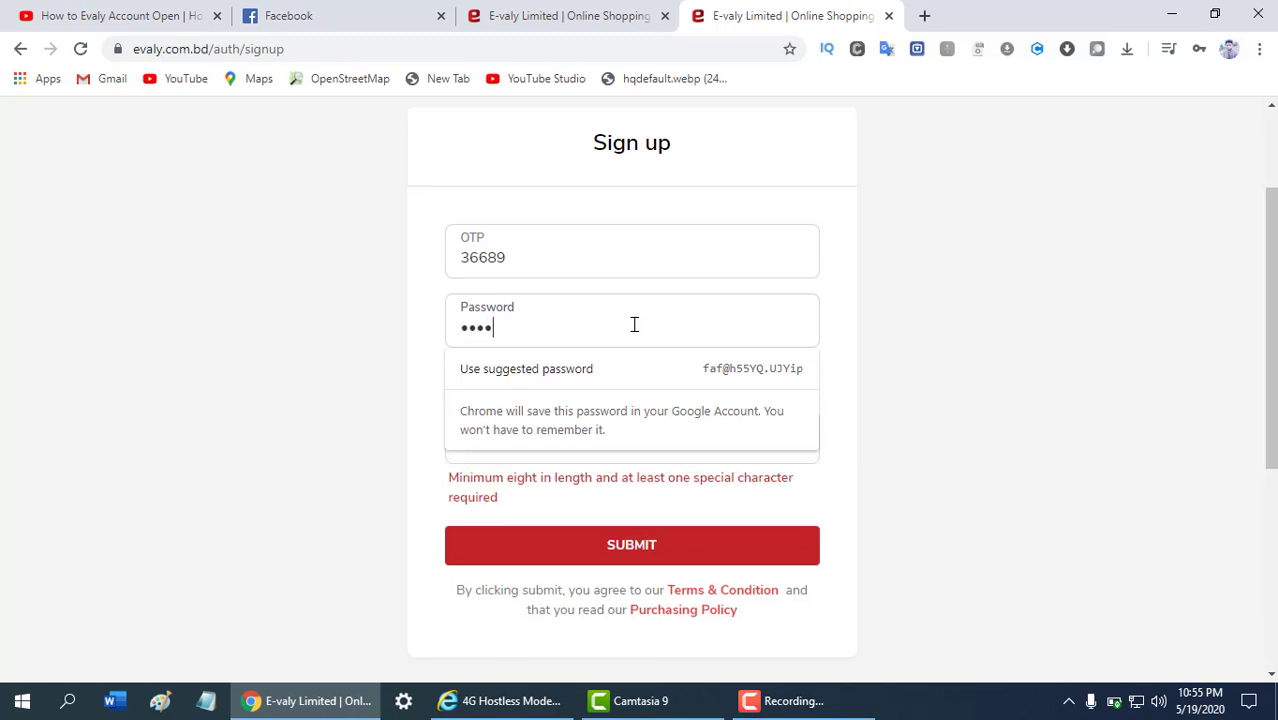
type("••")
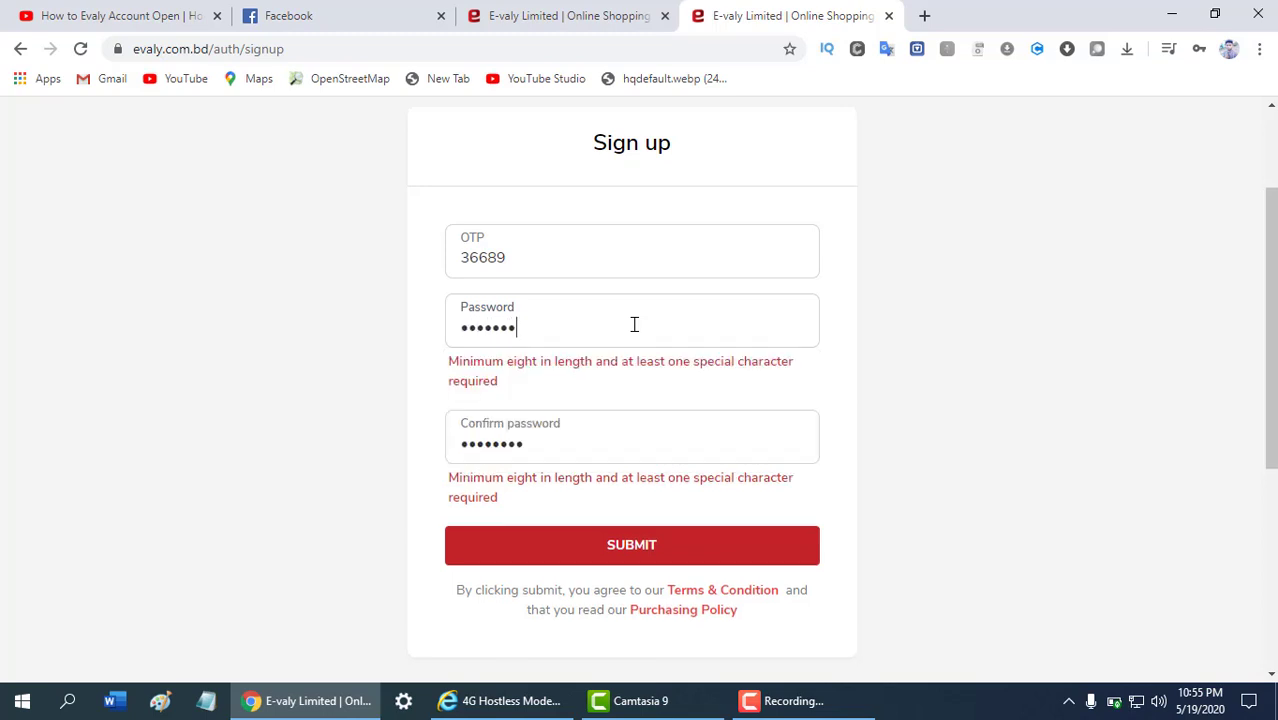
type("•••")
key("BackSpace")
key("BackSpace")
key("BackSpace")
key("BackSpace")
key("BackSpace")
key("BackSpace")
key("BackSpace")
key("BackSpace")
key("BackSpace")
type("@")
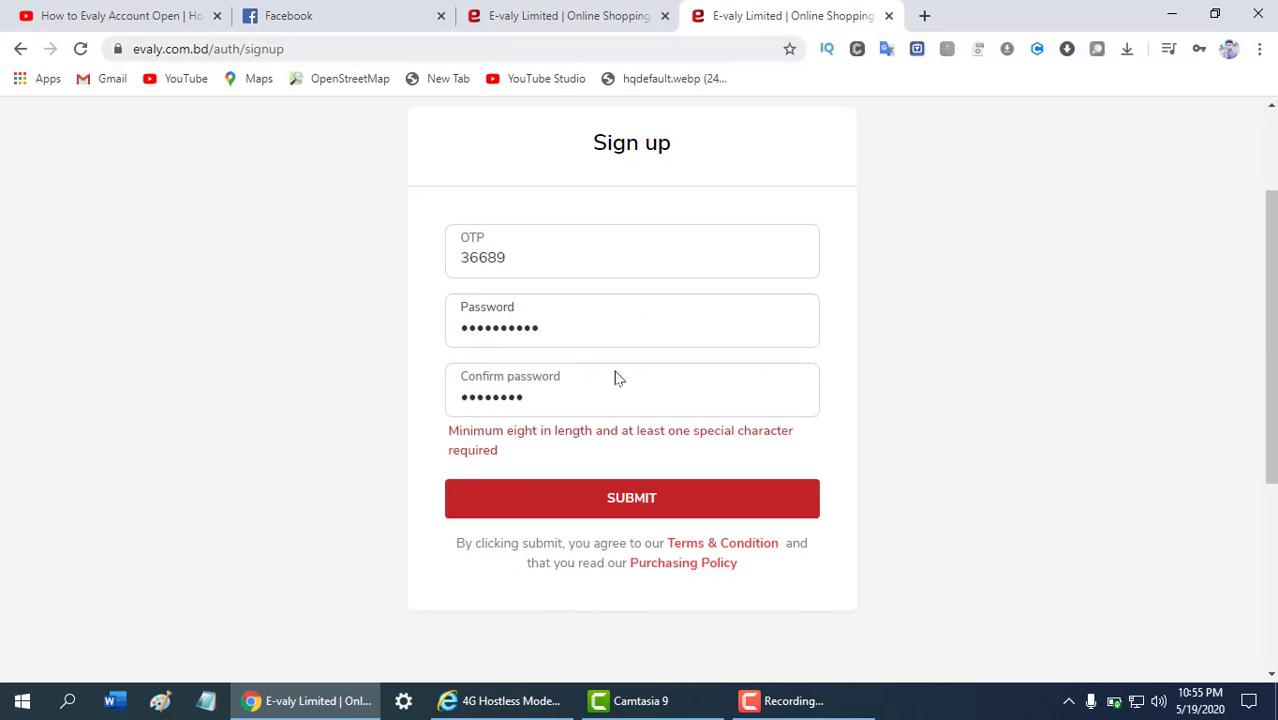
left_click_drag(593, 409, 1, 460)
type("••••••••••")
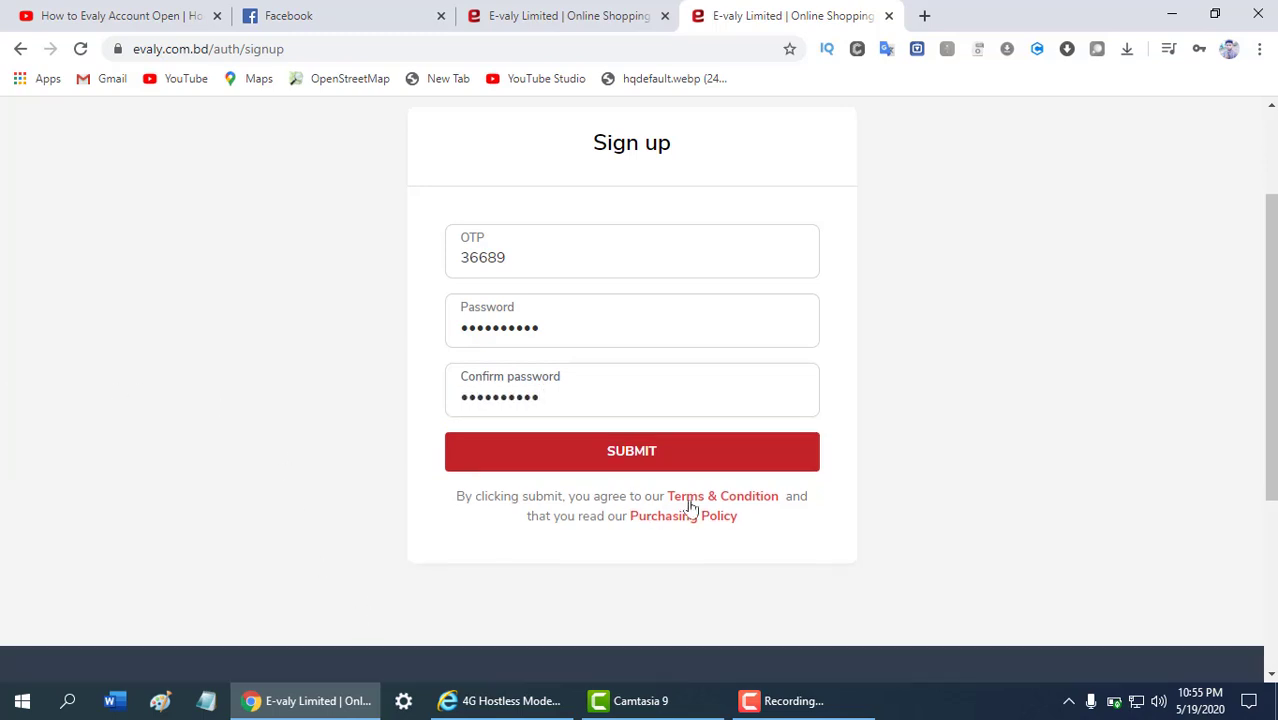
left_click(645, 449)
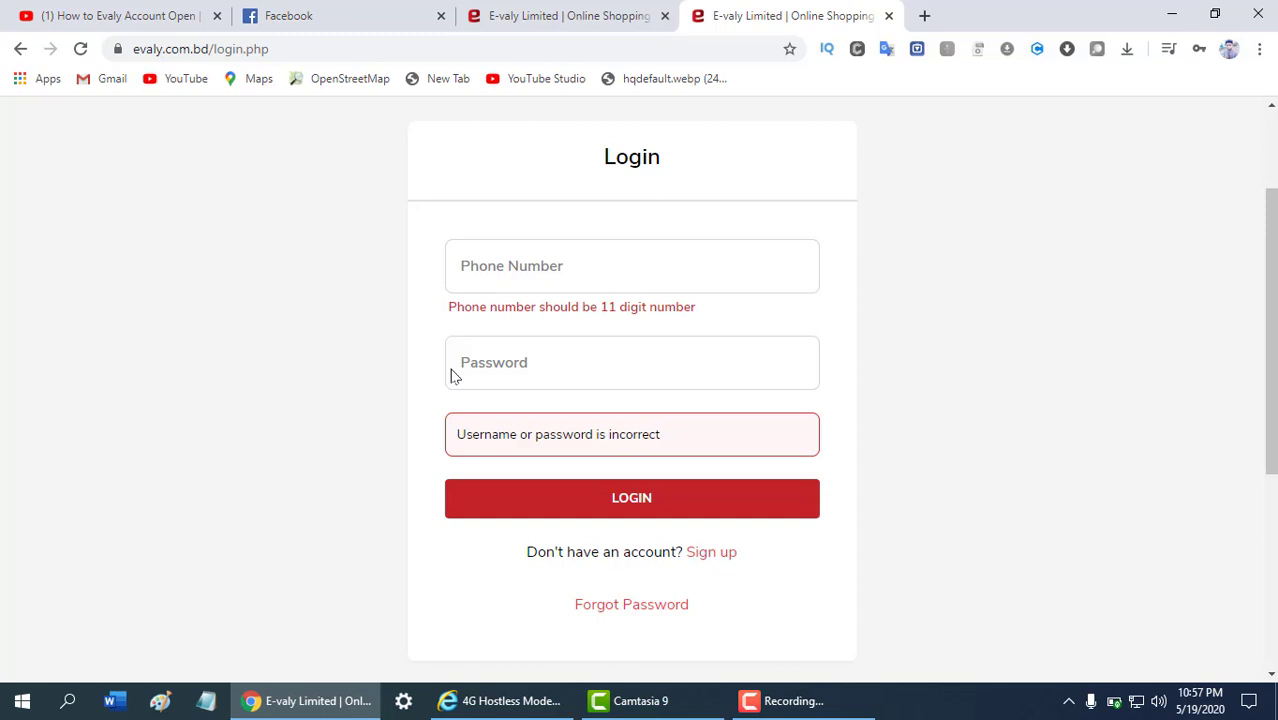
Log in with the pasted registered phone number and the new account's password
left_click(527, 268)
key("ctrl+v")
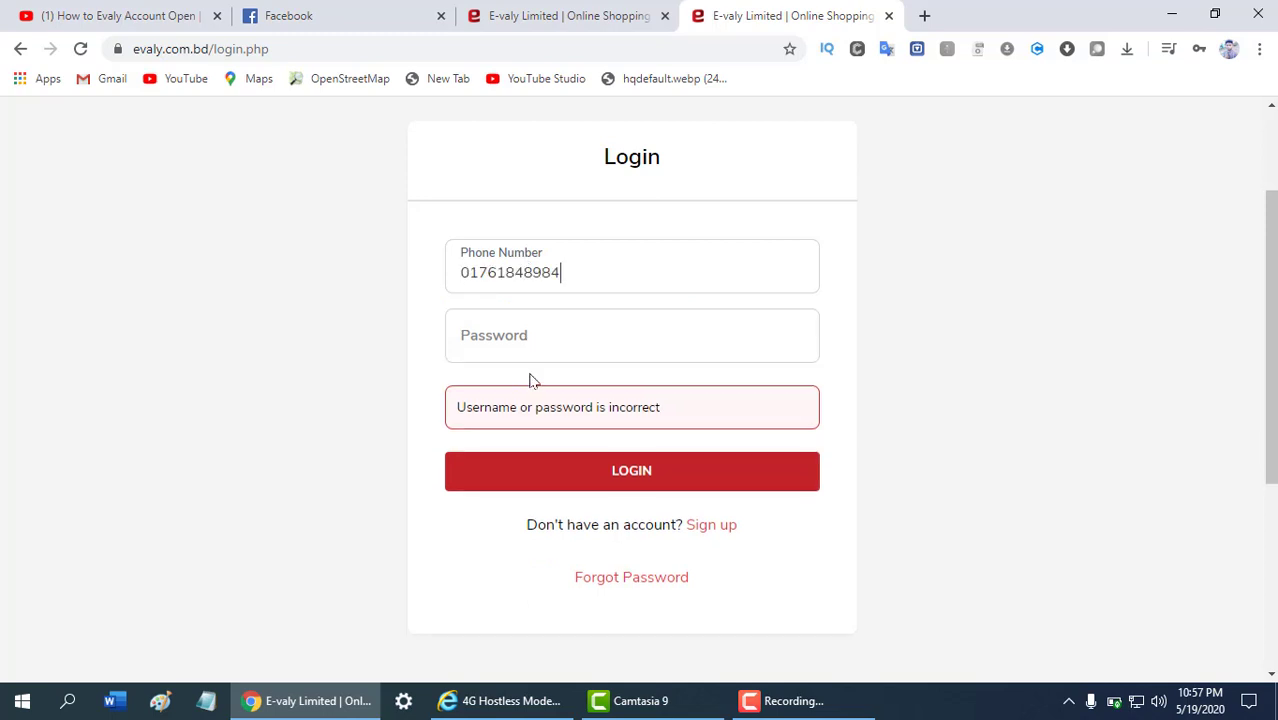
left_click(535, 338)
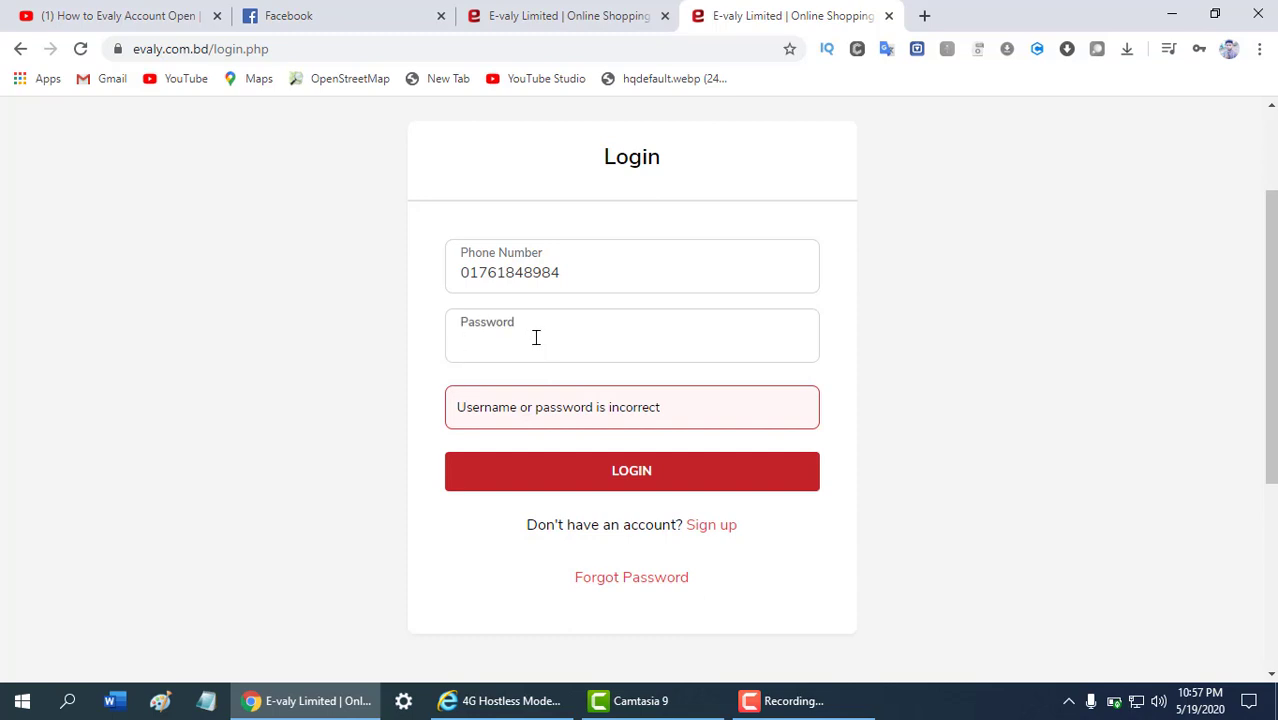
type("••••••••••")
left_click(630, 470)
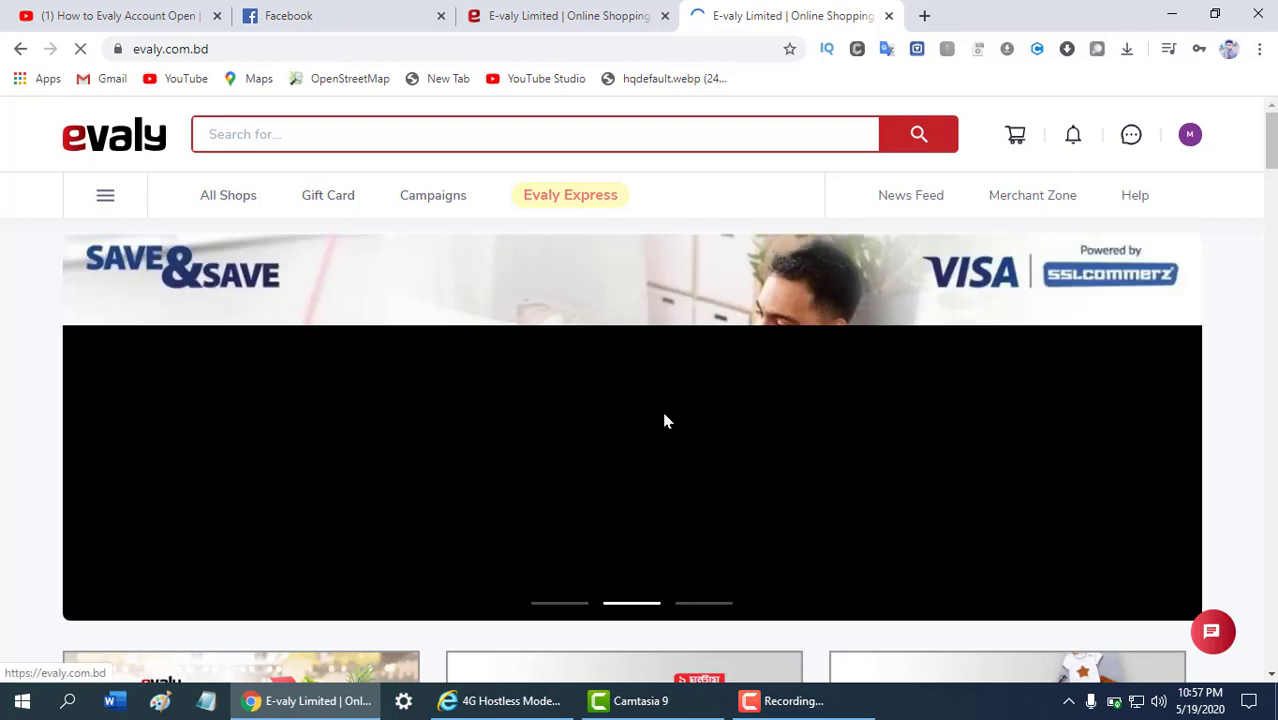
Open My Profile from the account avatar menu and scroll through the profile page
left_click(1187, 137)
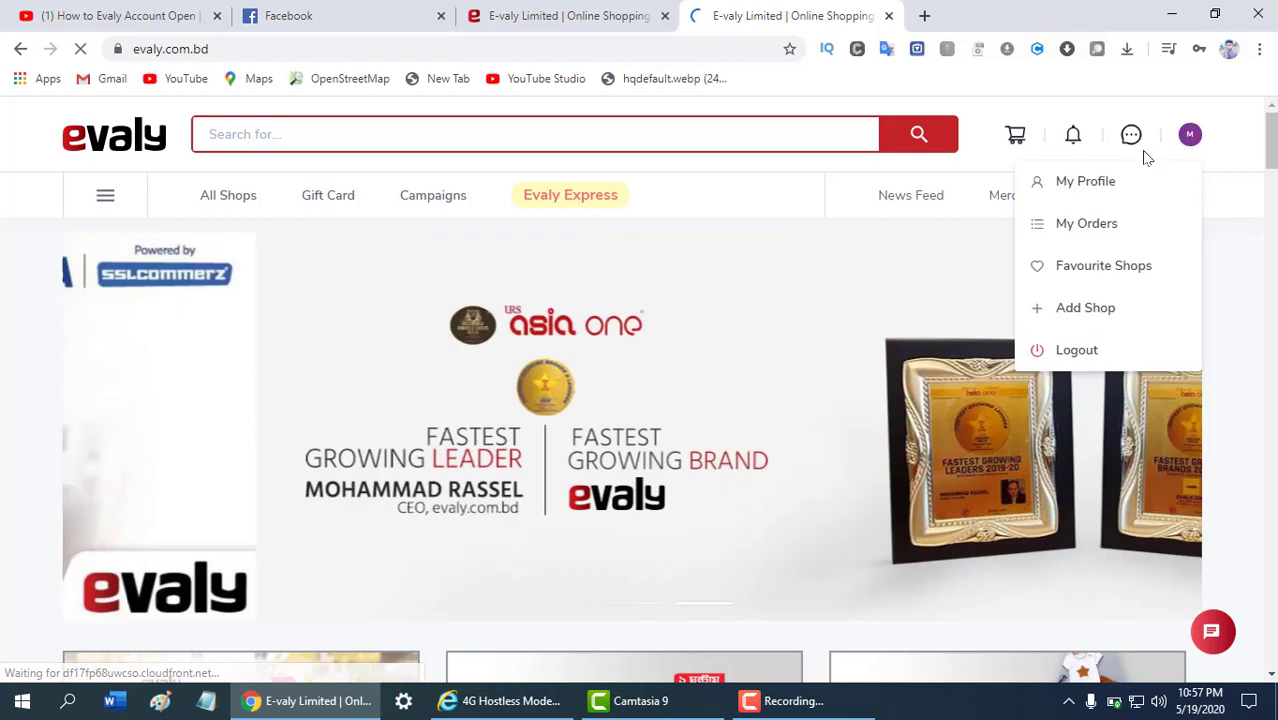
left_click(1080, 183)
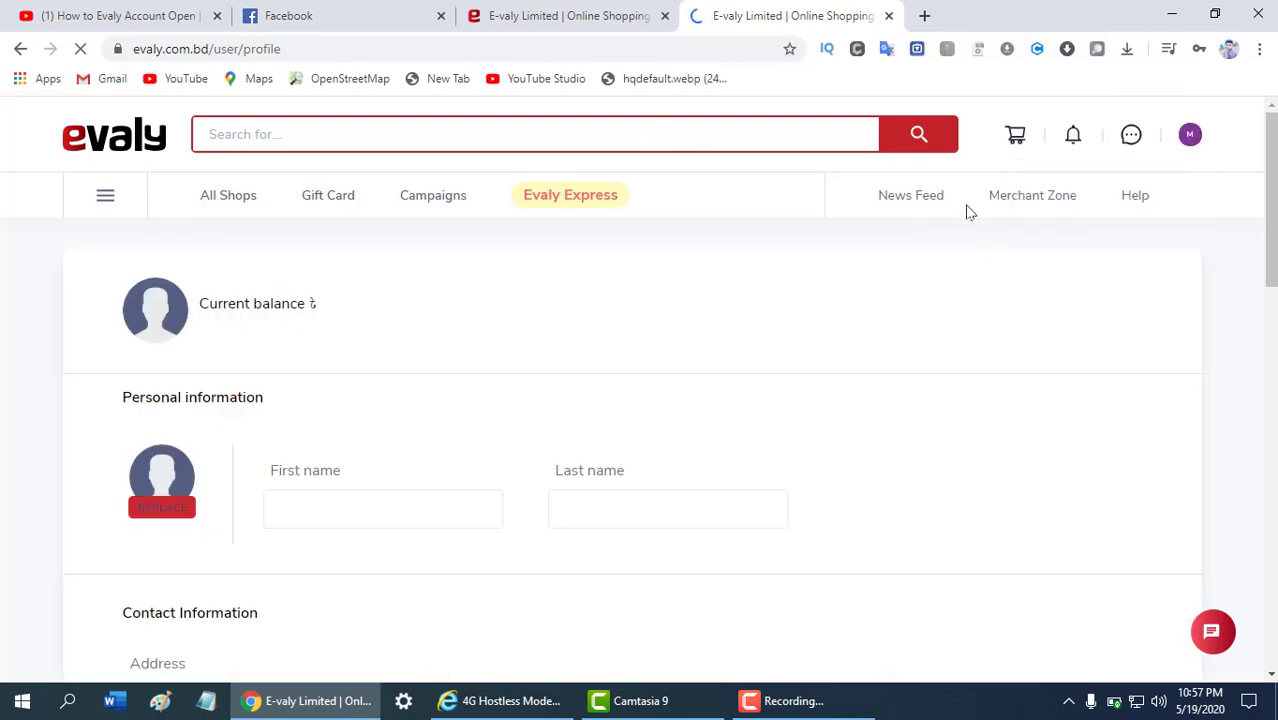
scroll(416, 386, "down", 2)
scroll(240, 353, "up", 2)
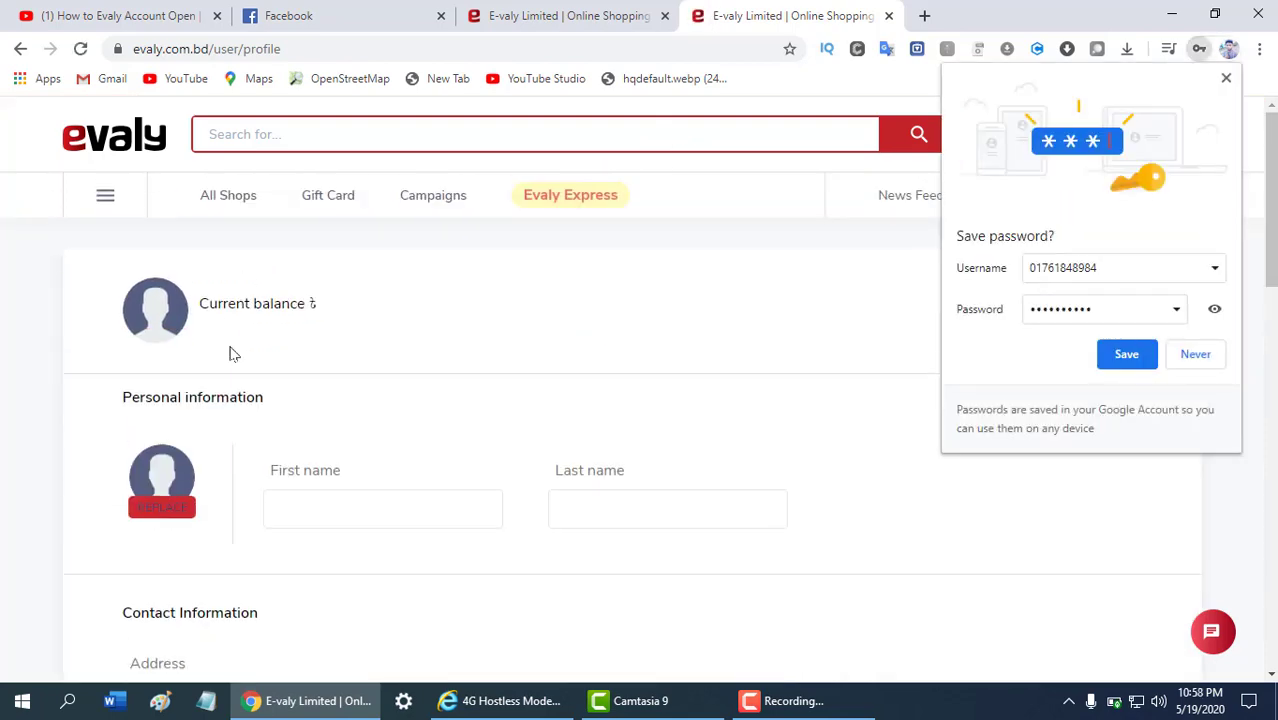
scroll(378, 354, "down", 2)
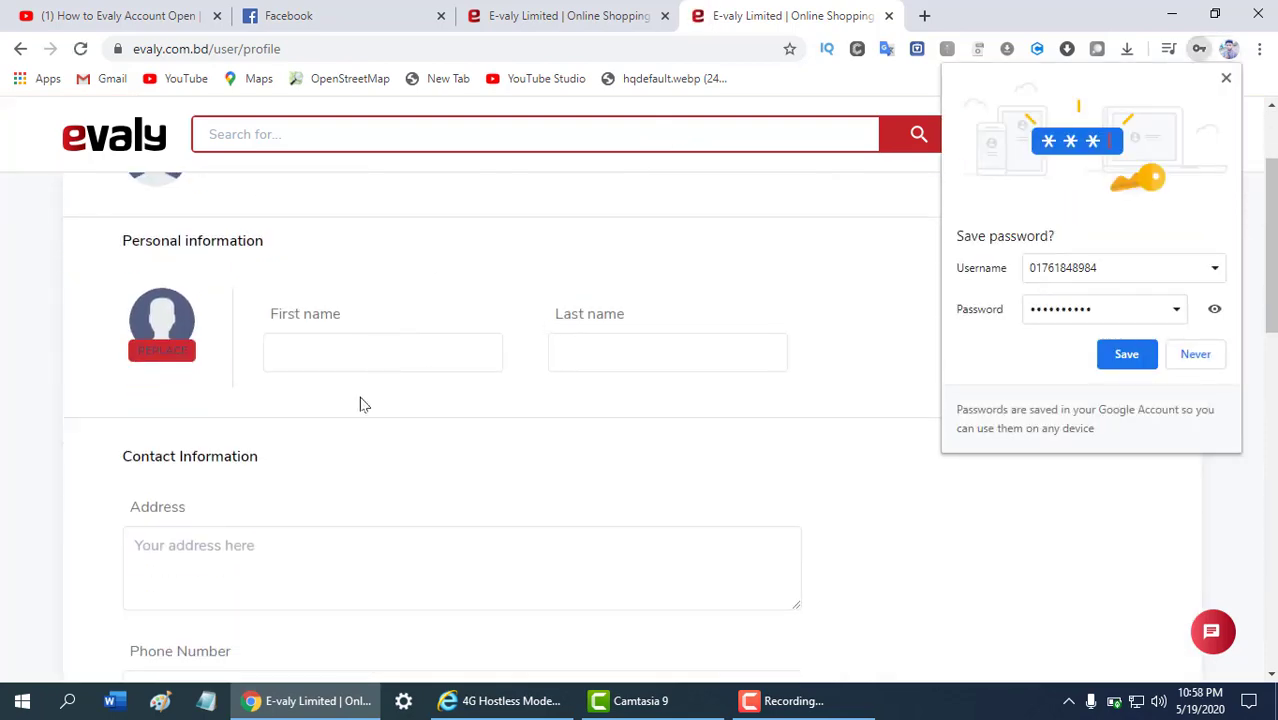
scroll(355, 390, "down", 3)
scroll(340, 170, "up", 4)
Return to the Evaly homepage, save the password in Chrome, and scroll the homepage
left_click(22, 48)
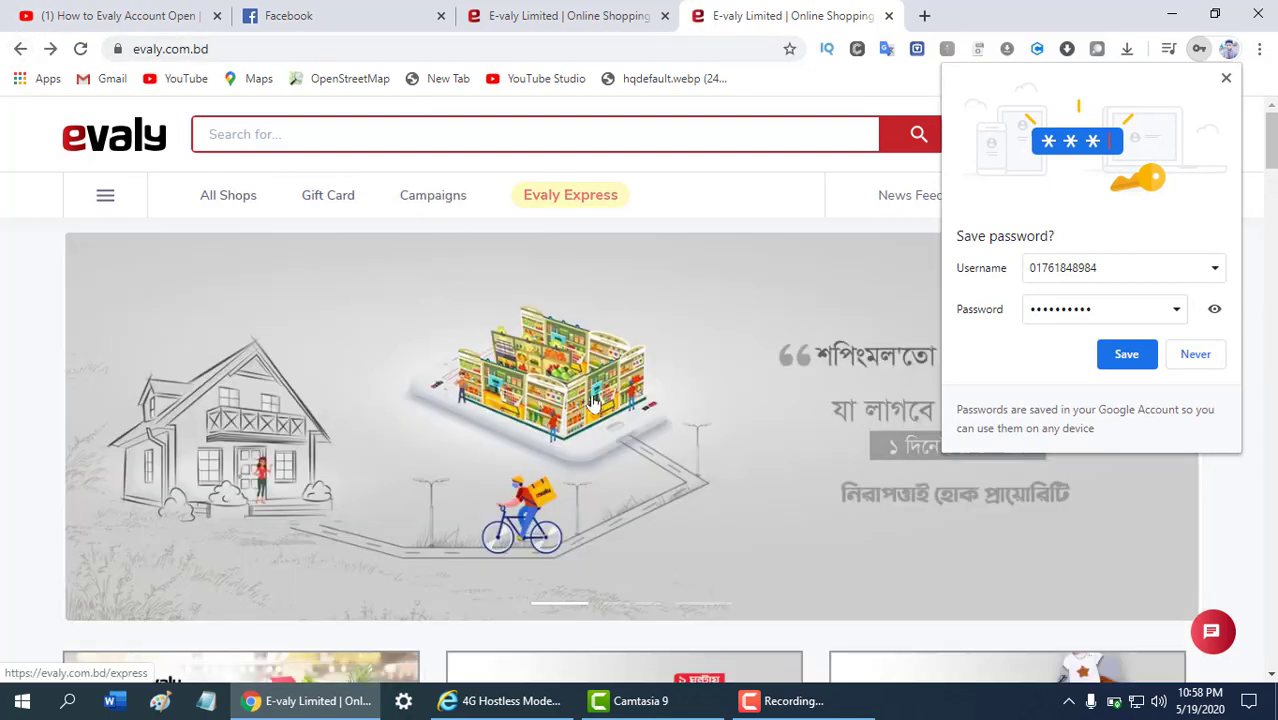
scroll(593, 400, "down", 2)
left_click(1112, 358)
scroll(432, 278, "down", 3)
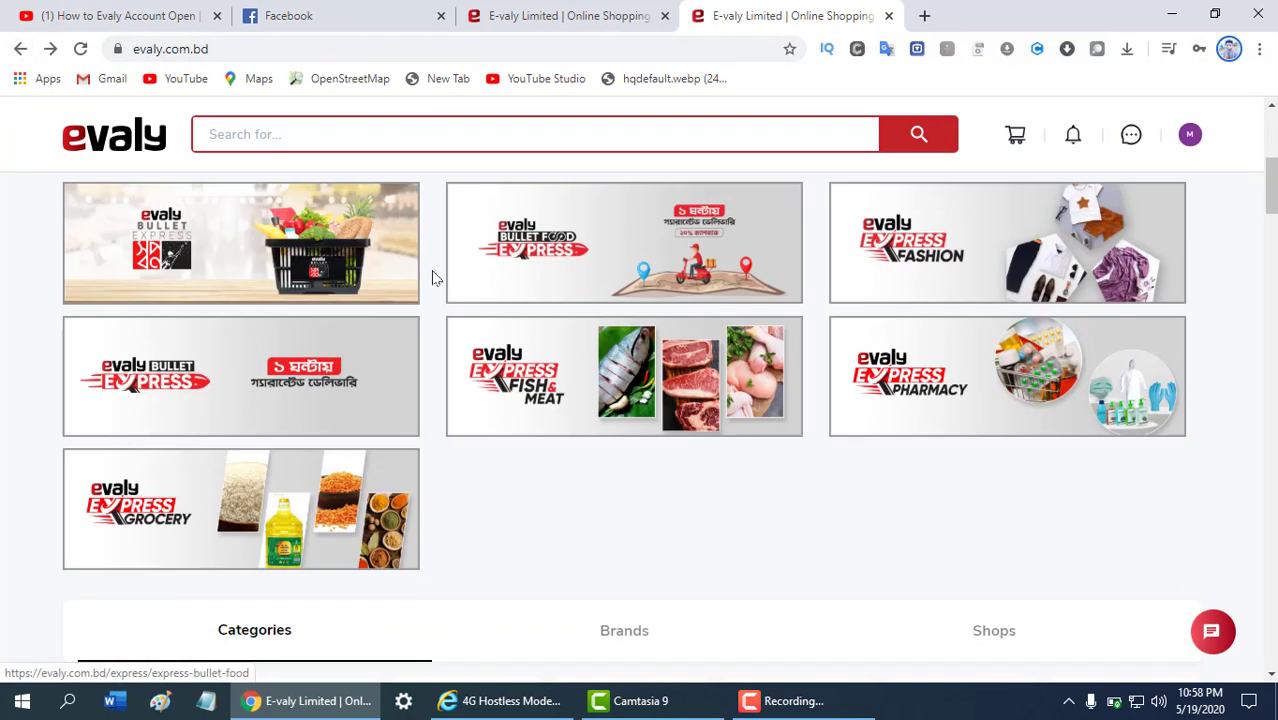
scroll(840, 302, "up", 5)
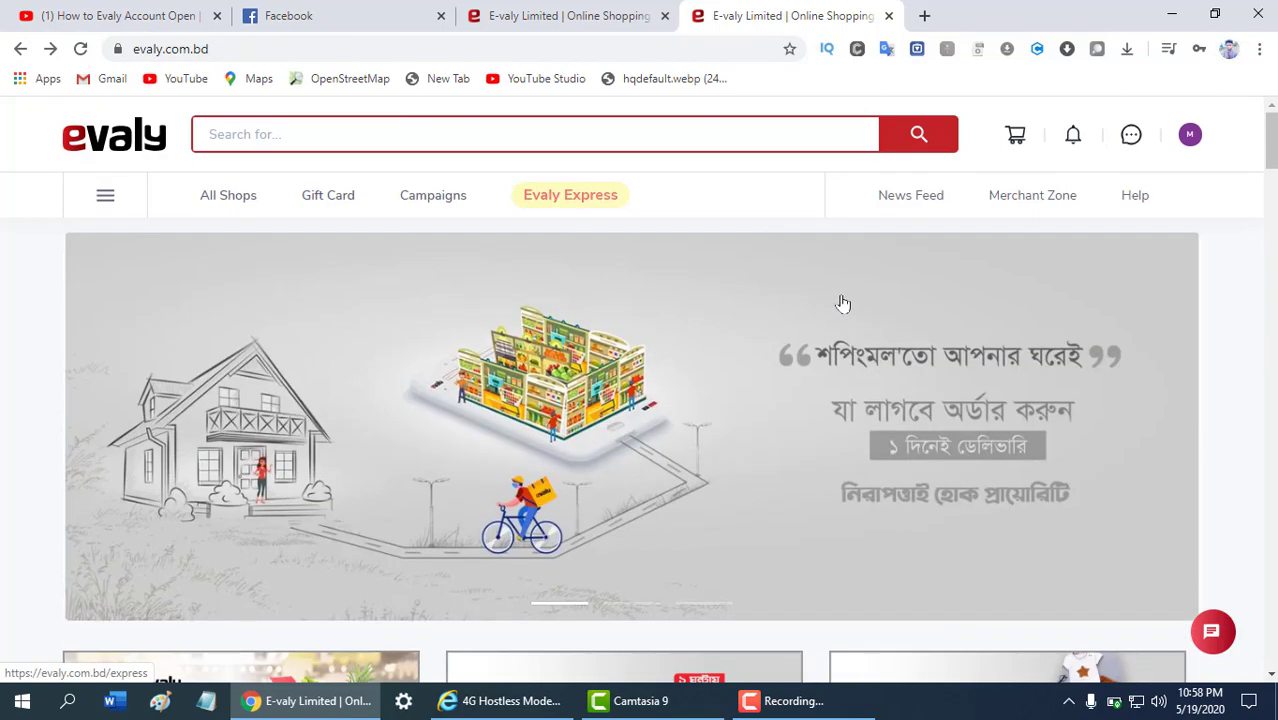
scroll(720, 294, "down", 3)
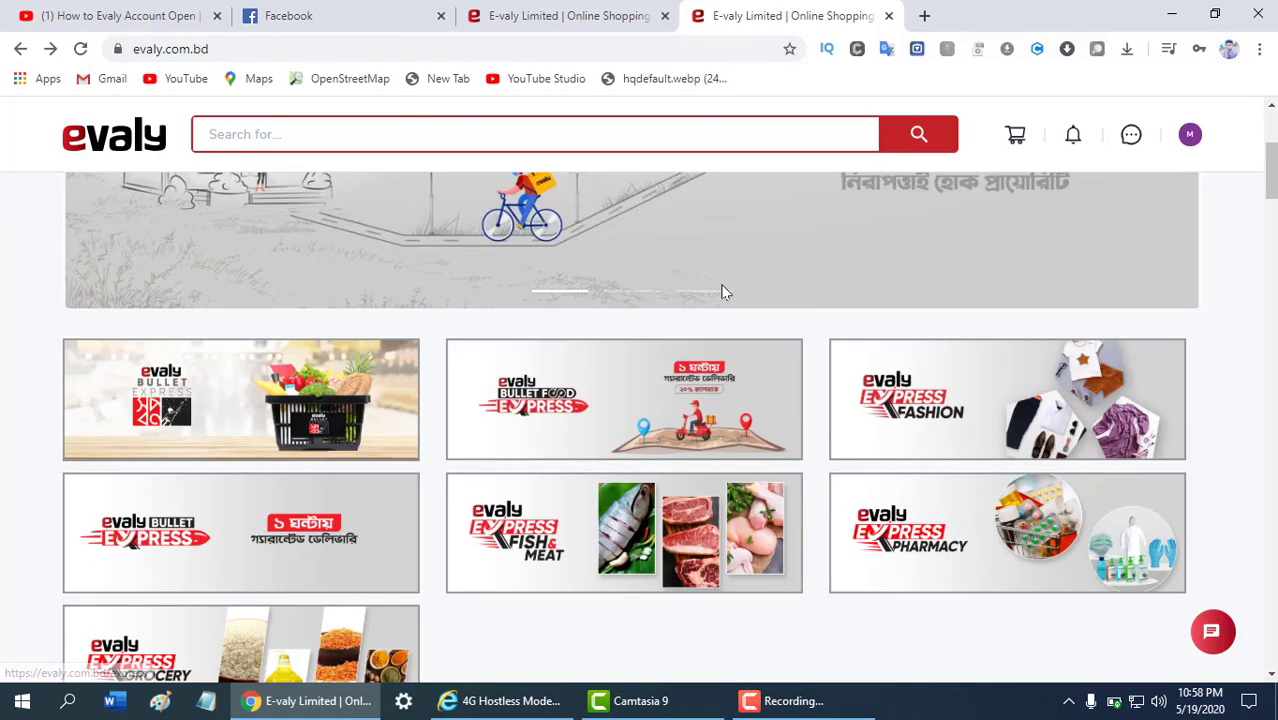